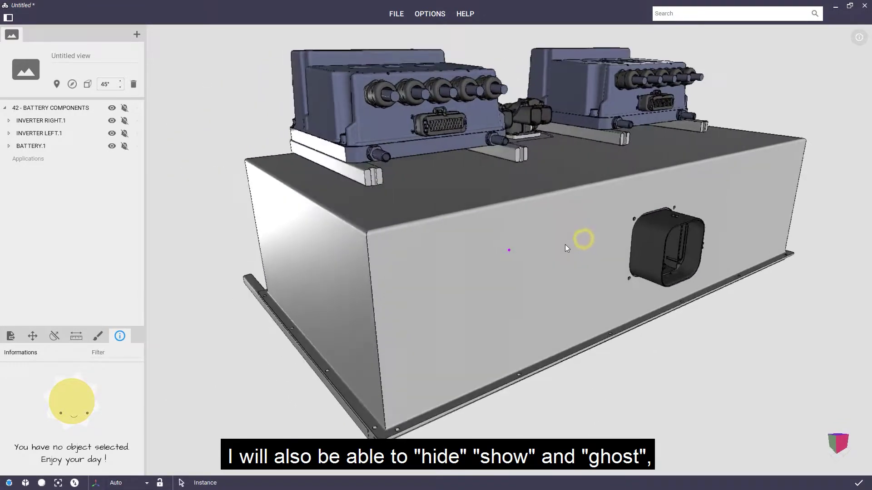
Name the current view "Data source" and save its camera location with the full battery assembly in frame.
mouse_move(796, 303)
middle_down()
mouse_move(775, 302)
mouse_move(781, 307)
middle_up()
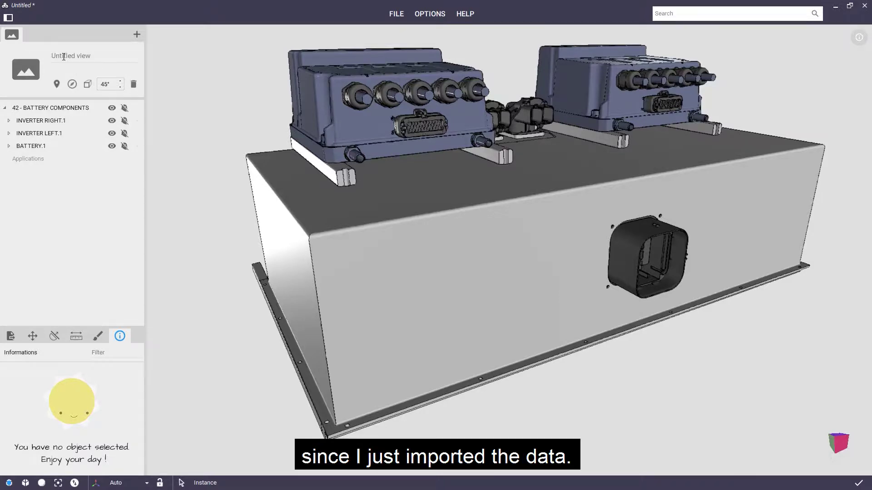
click(85, 58)
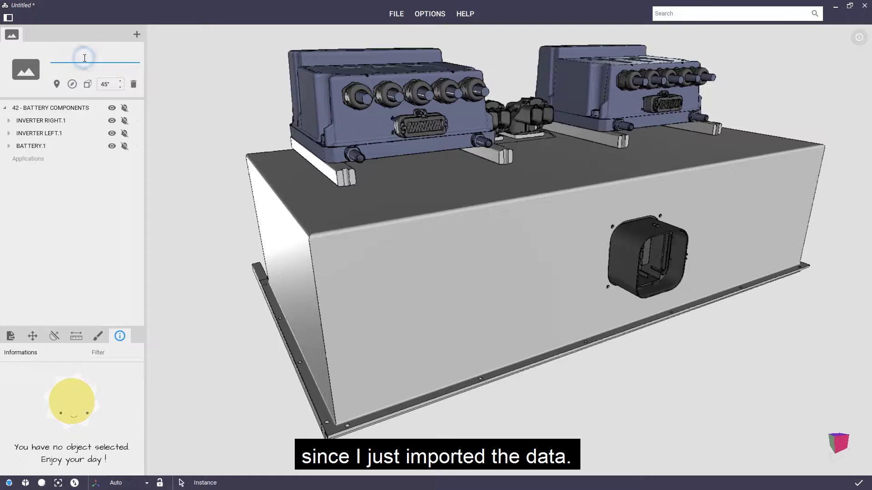
text(Data source)
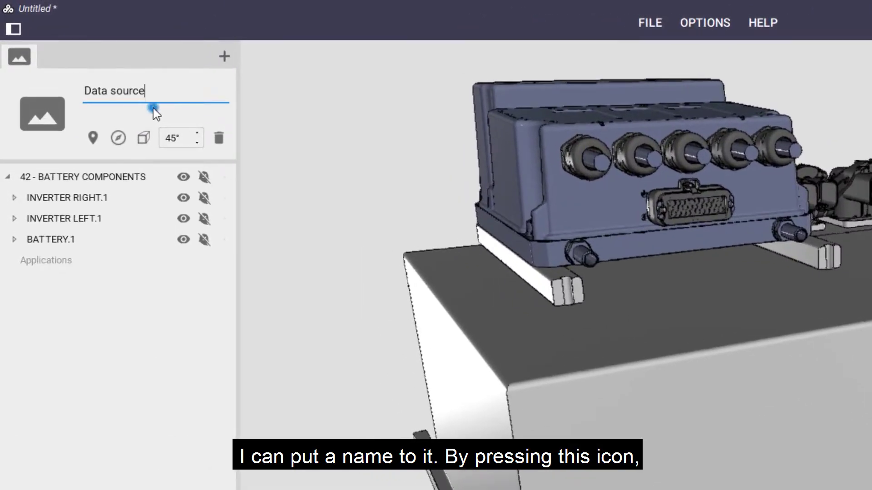
click(95, 64)
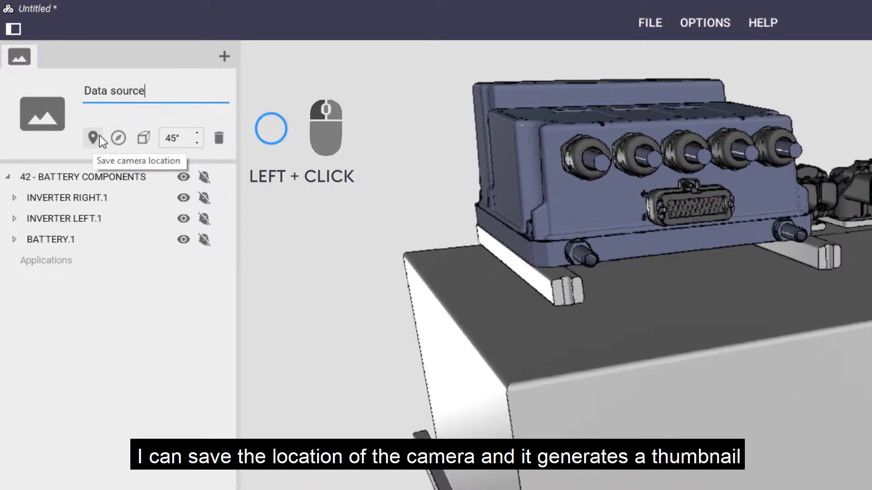
click(93, 138)
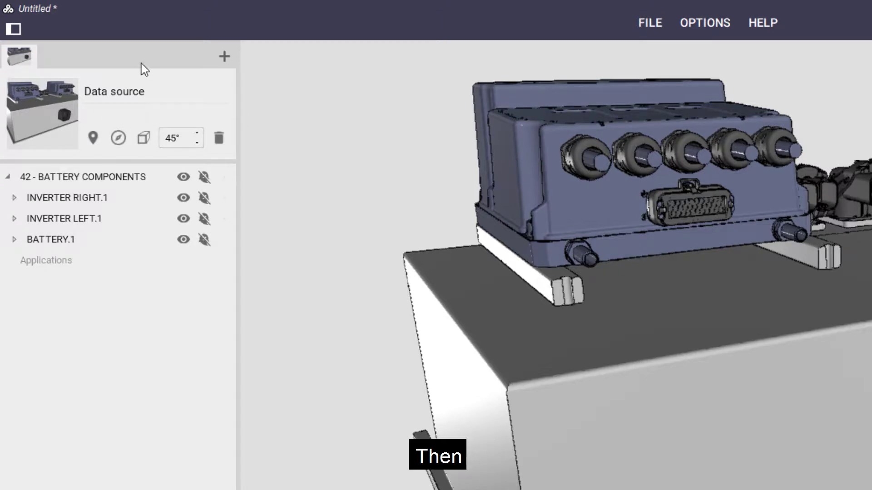
Create a new view and show only the INVERTER RIGHT.1 component in it.
click(224, 56)
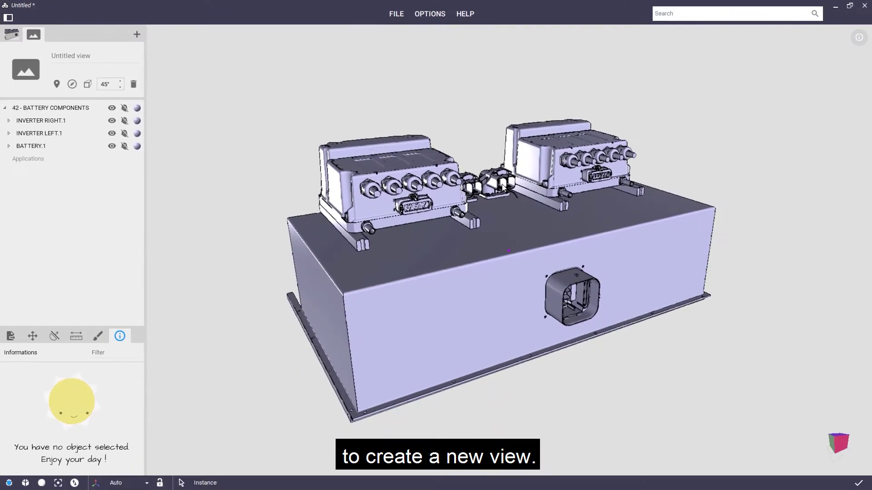
mouse_move(503, 177)
mouse_down()
mouse_move(492, 181)
mouse_move(499, 179)
mouse_up()
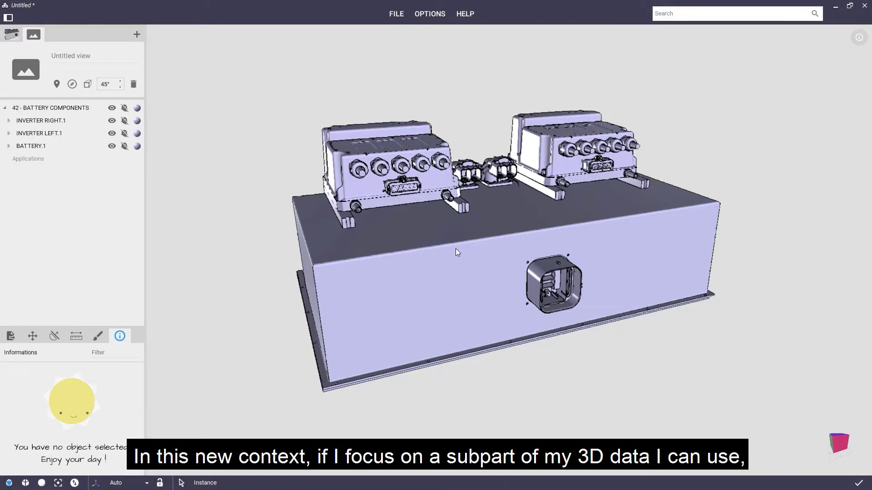
click(466, 280)
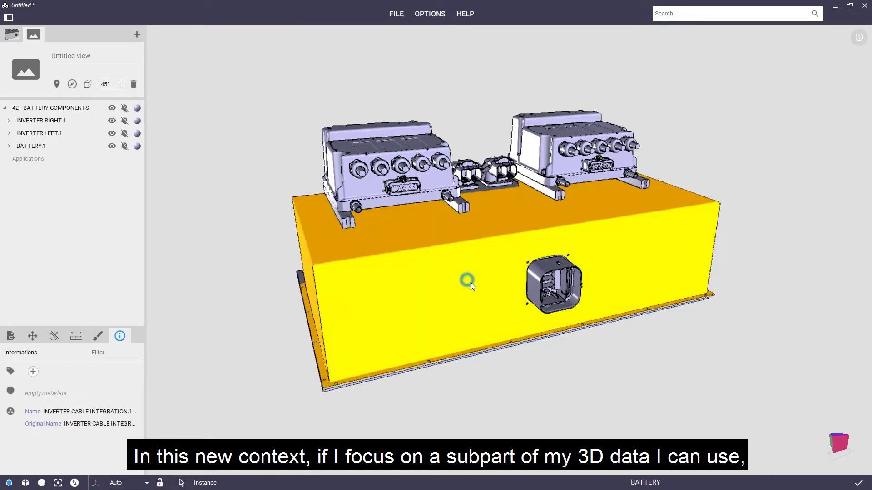
click(384, 183)
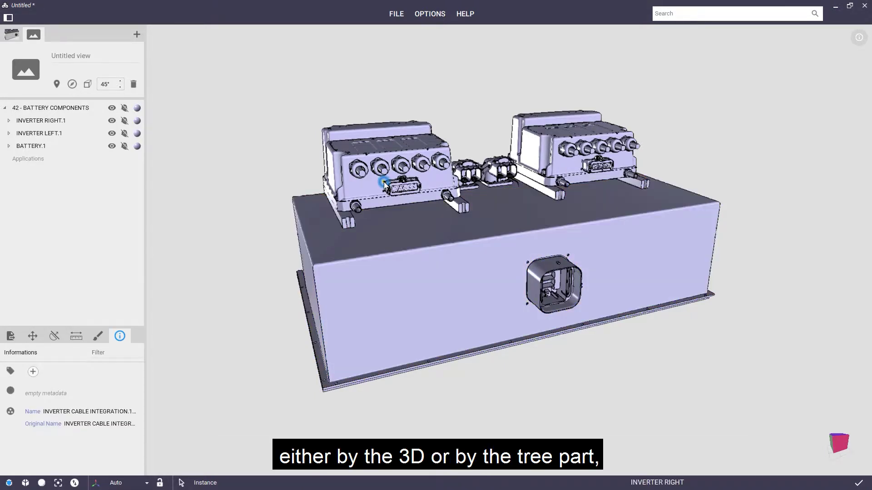
click(40, 120)
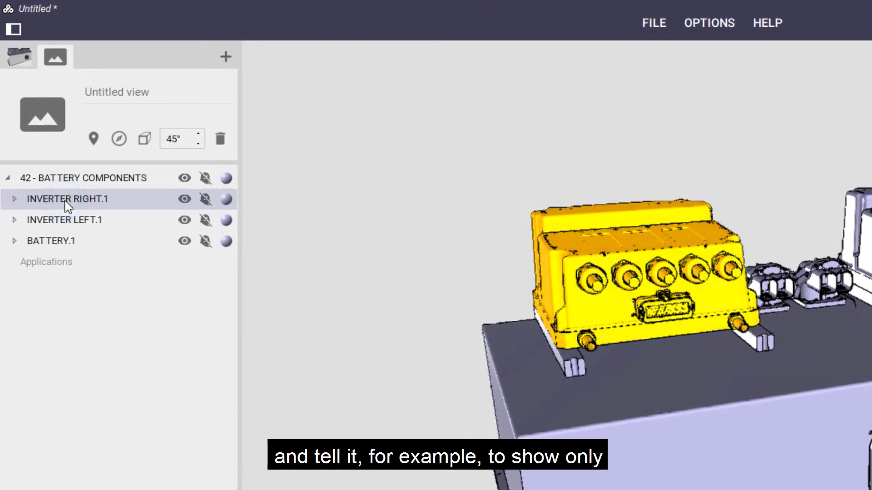
right_click(66, 201)
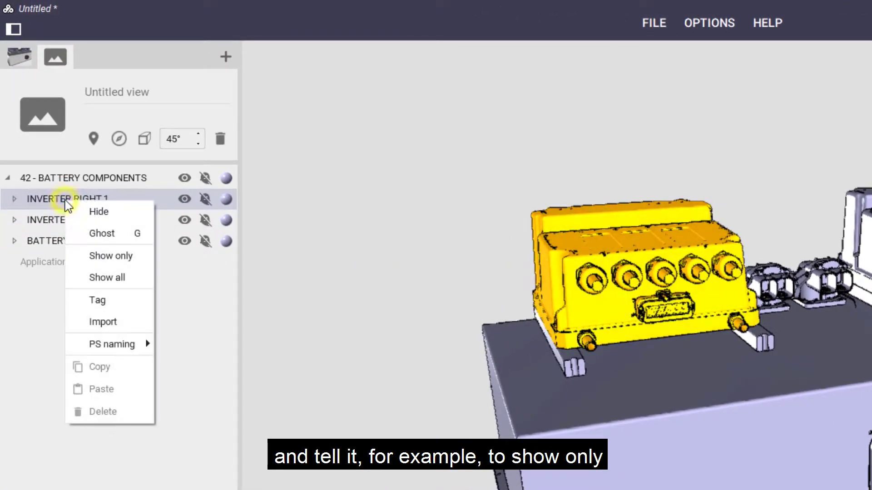
click(111, 257)
click(359, 267)
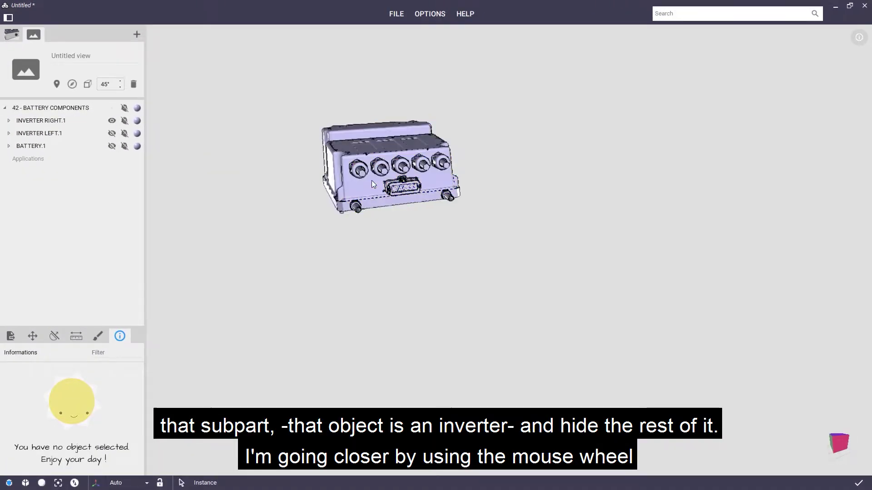
Orient the isolated inverter to an ISO view with the whole part in frame and save the camera location.
middle_drag(371, 181, 442, 231)
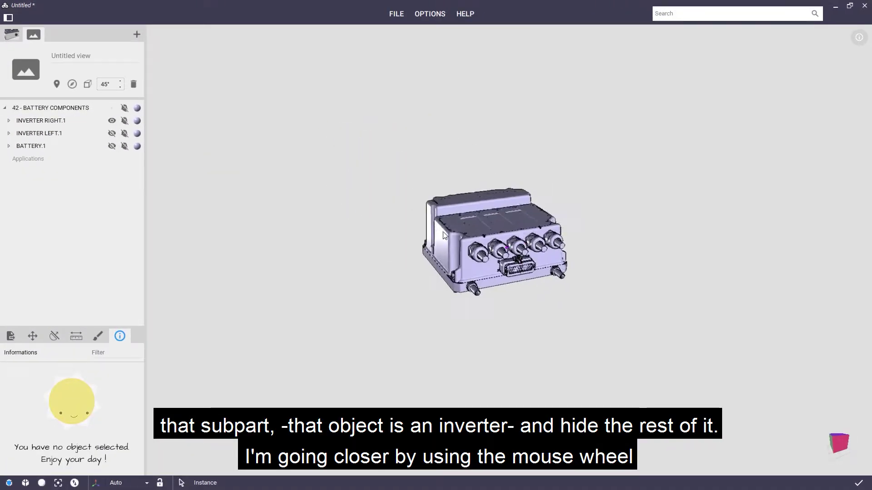
scroll(497, 247, up, 5)
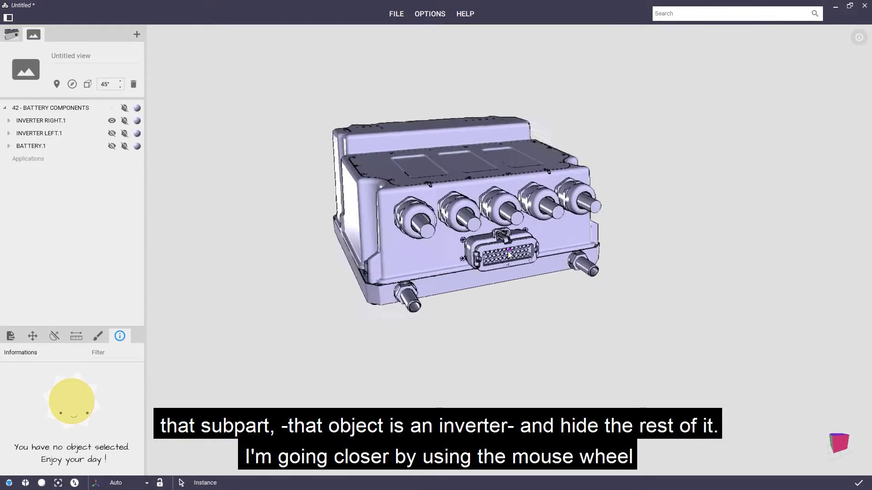
scroll(497, 245, up, 5)
scroll(500, 244, down, 3)
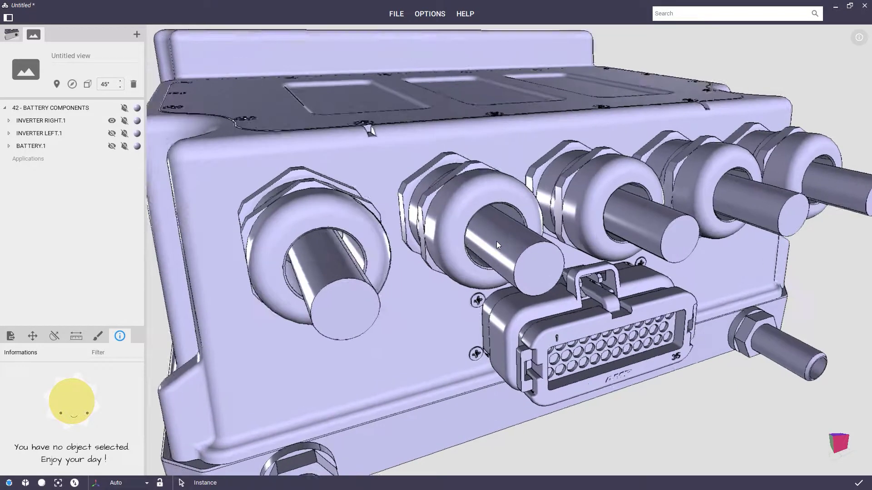
scroll(497, 241, up, 2)
scroll(495, 241, down, 2)
right_drag(495, 240, 529, 251)
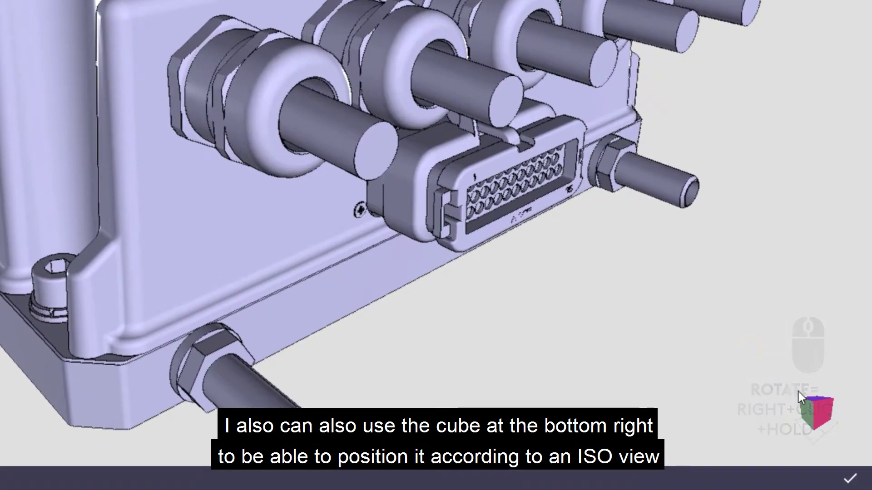
click(812, 402)
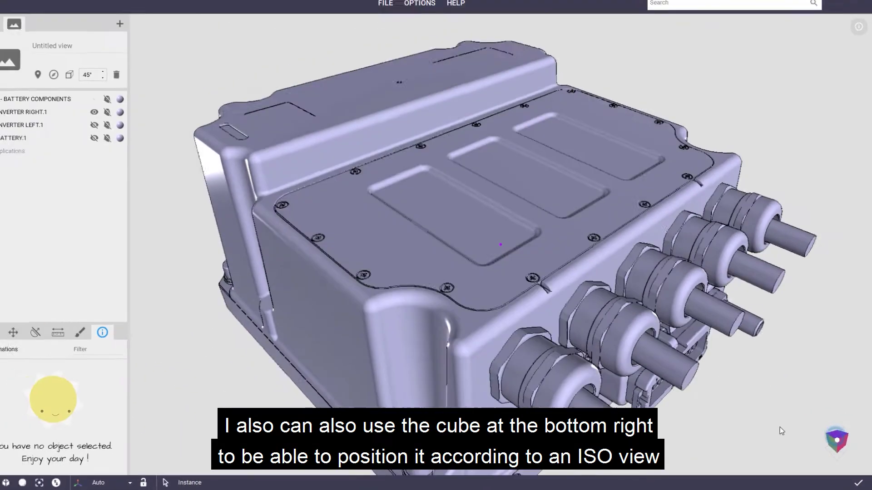
scroll(752, 418, down, 5)
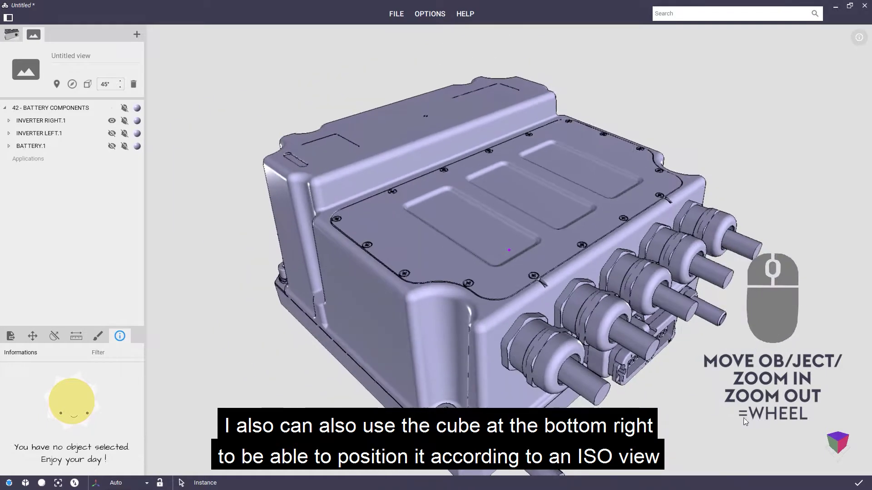
scroll(728, 413, down, 1)
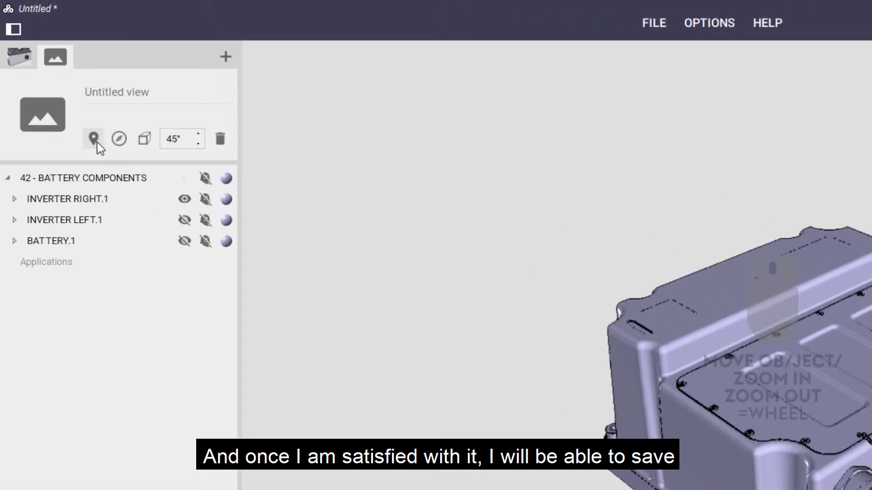
click(95, 142)
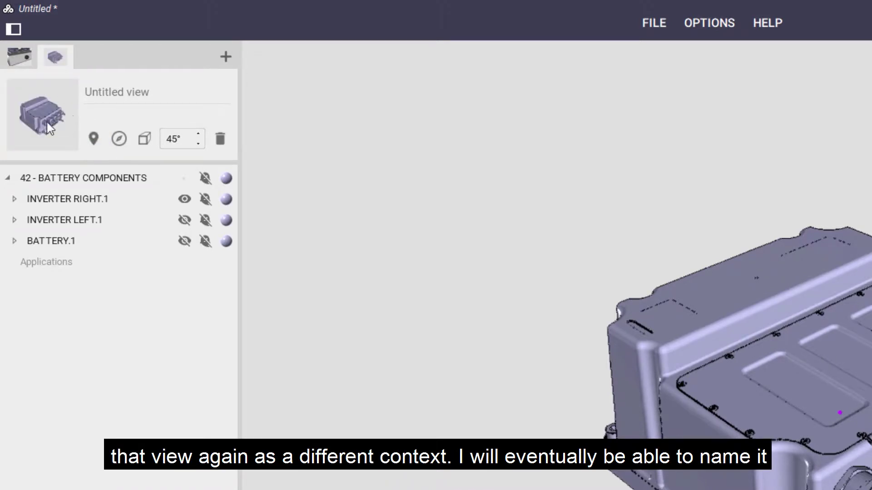
Name the new view of the isolated component "Inverter".
click(104, 99)
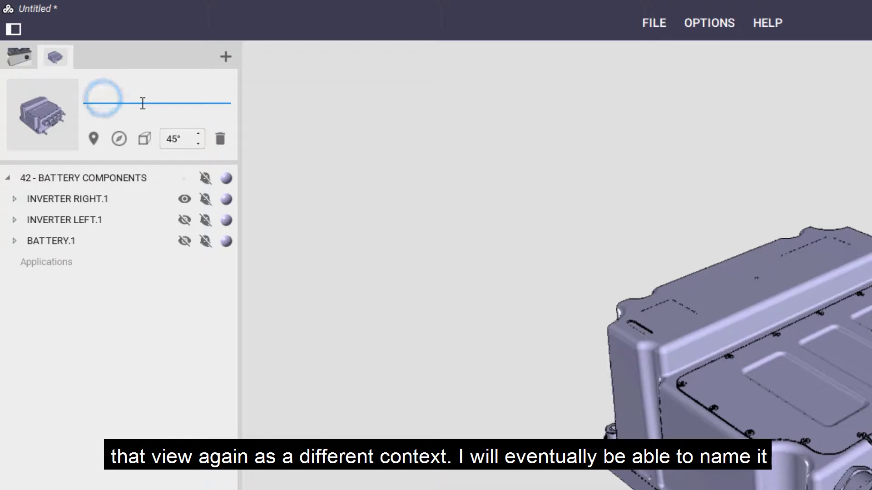
text(Inverter)
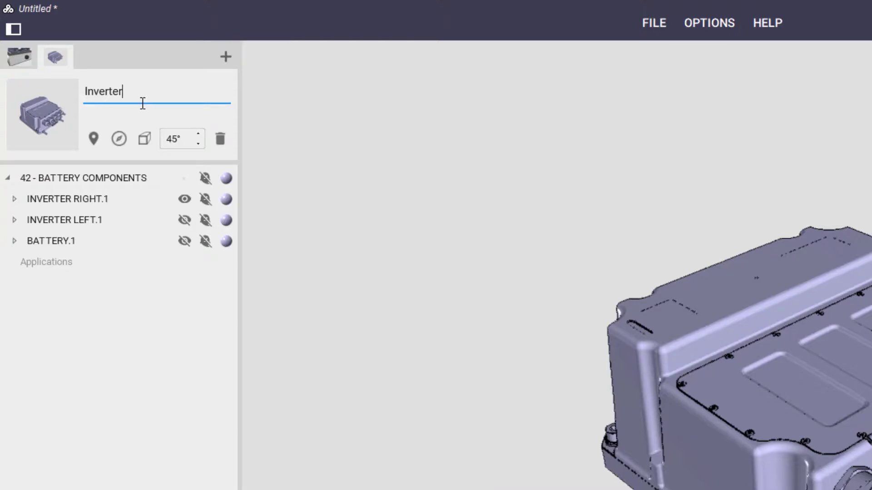
key(Return)
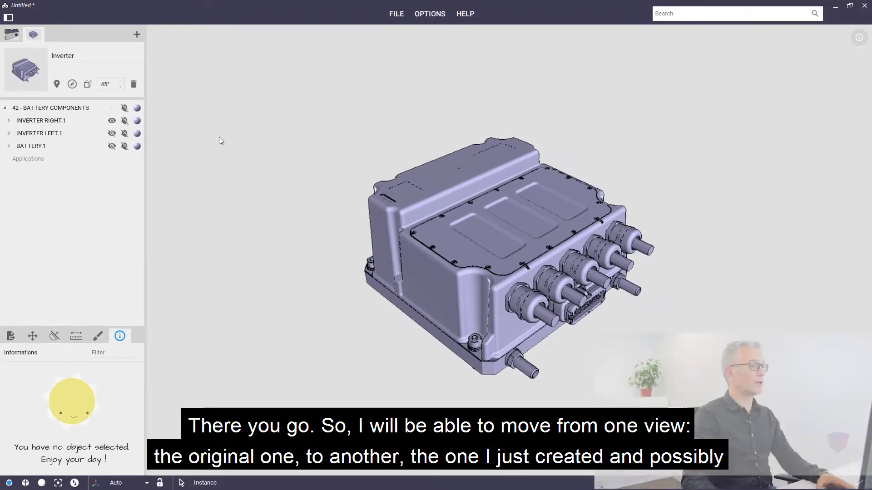
Switch between the Data source and Inverter views to compare them, and clone the Data source view.
click(14, 35)
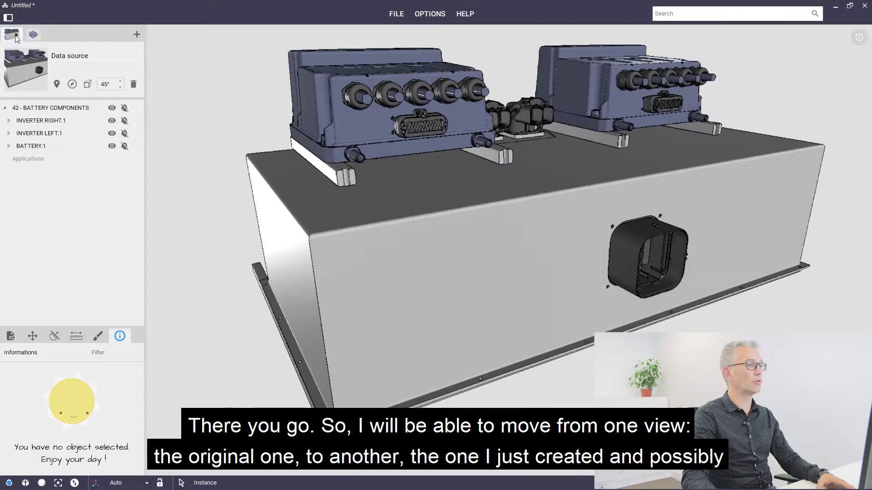
click(34, 35)
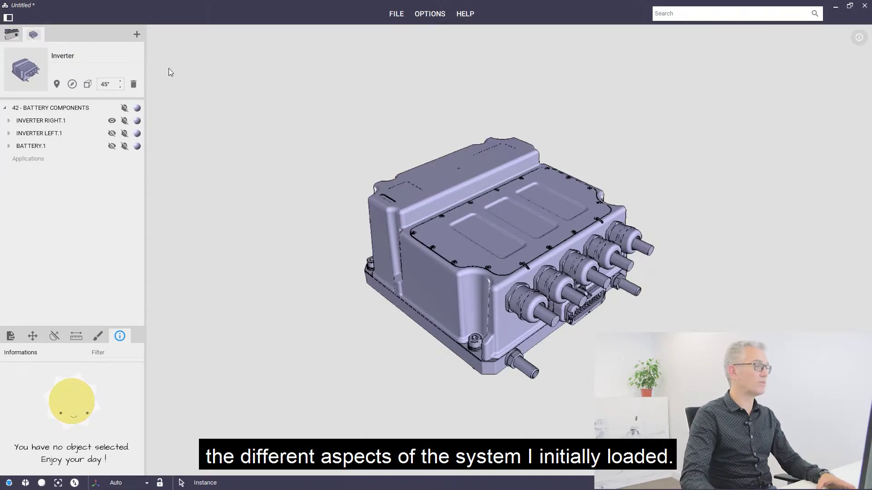
click(11, 35)
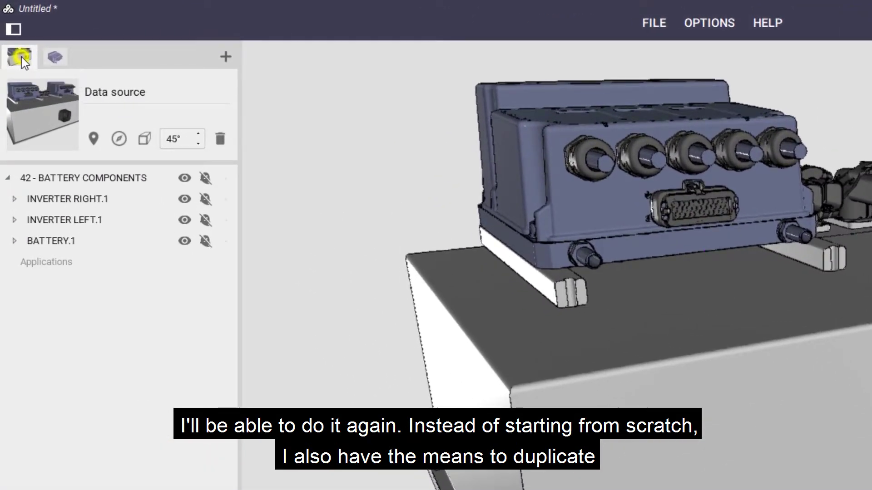
right_click(70, 102)
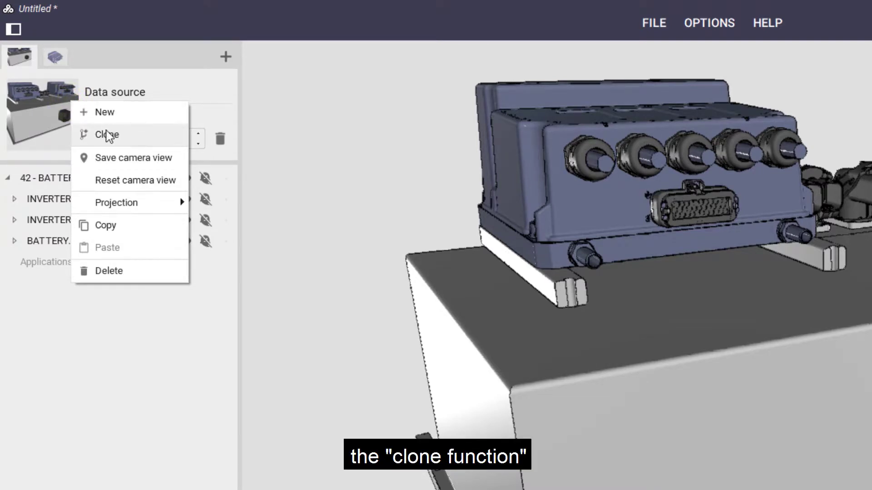
click(130, 140)
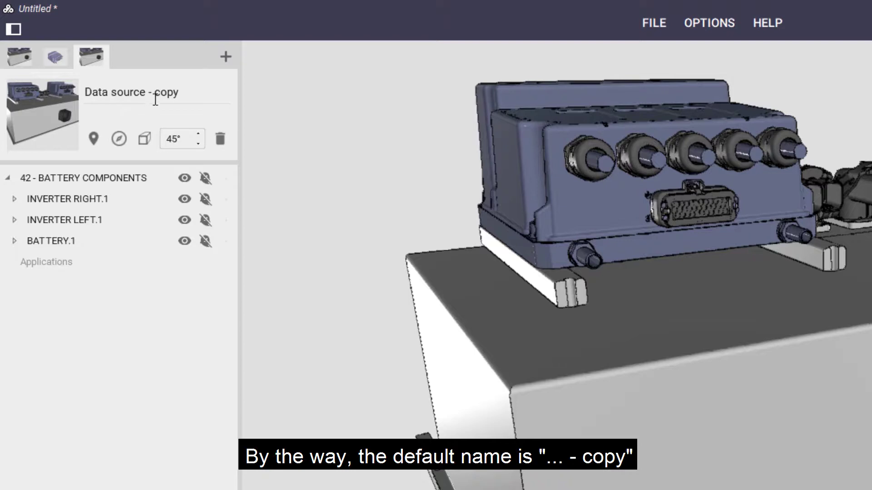
Ghost the large battery box in the cloned view and orient the model to show the cells inside.
drag(721, 229, 515, 186)
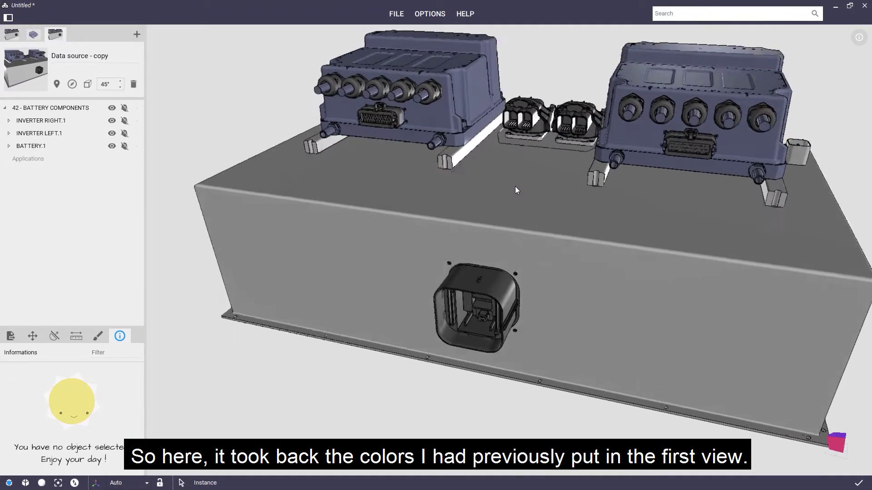
scroll(514, 186, down, 5)
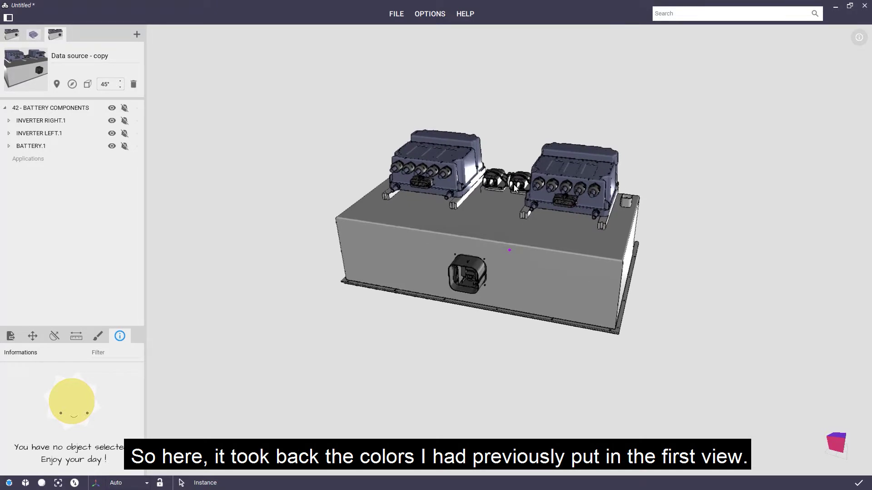
scroll(518, 192, up, 5)
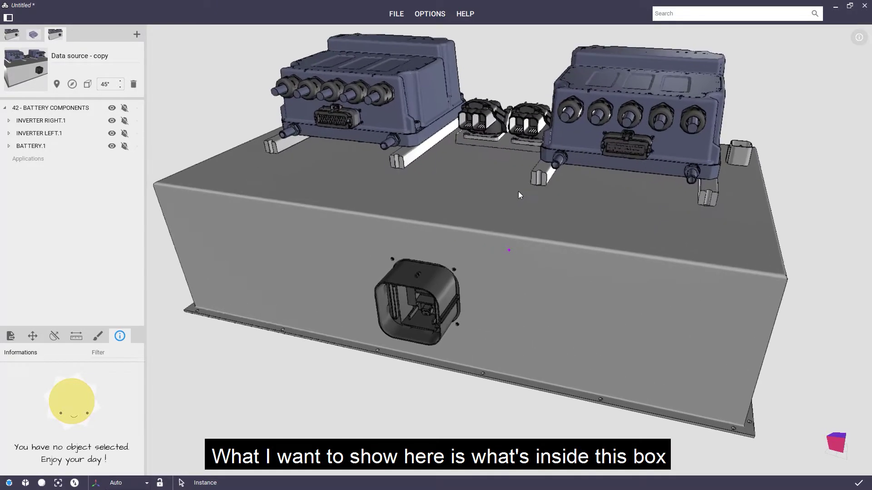
click(438, 221)
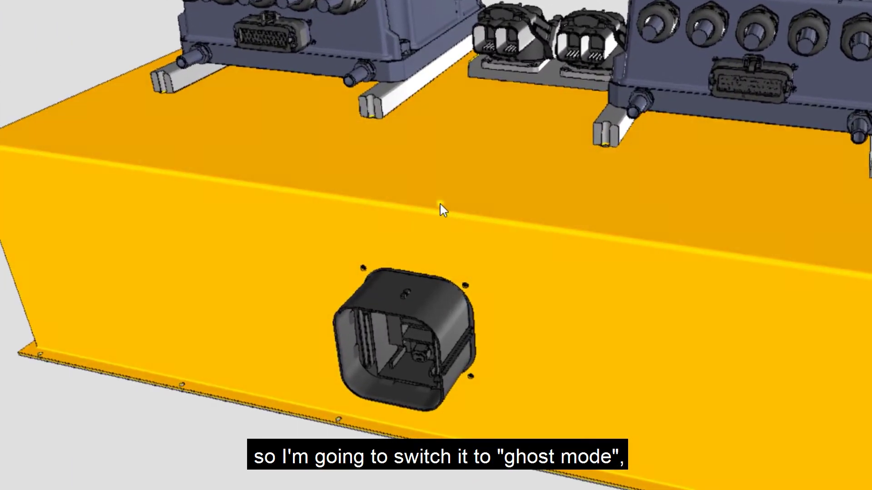
right_click(440, 204)
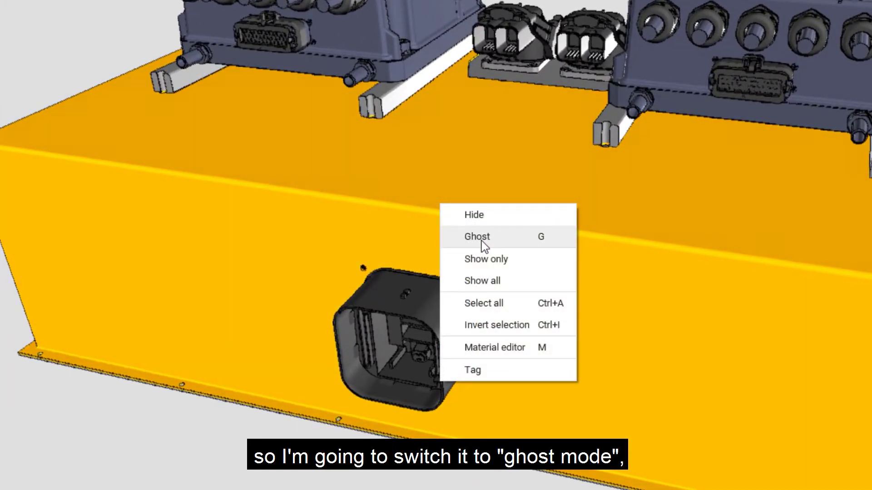
click(481, 240)
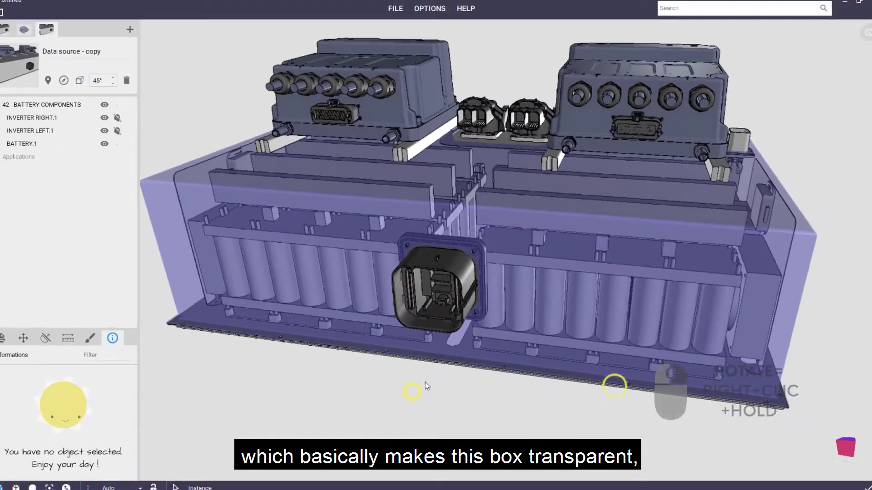
right_drag(425, 382, 464, 372)
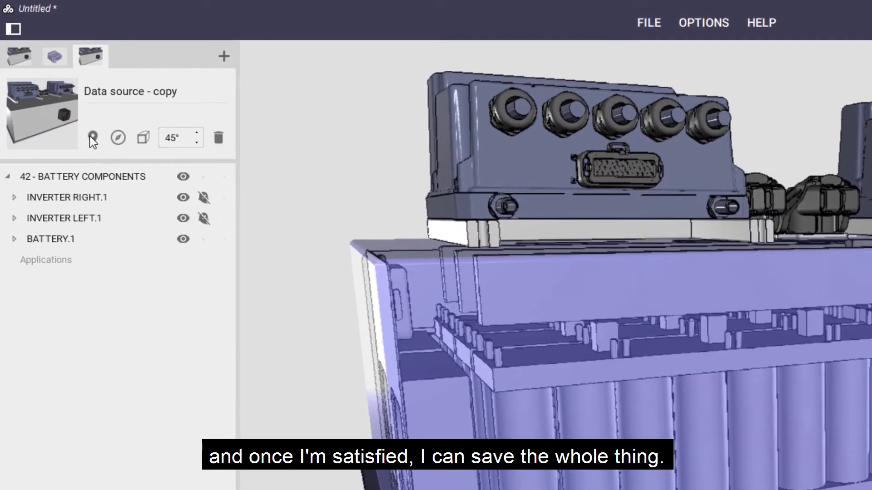
Save the camera location of the cloned view and switch through the Data source, Inverter and cloned views to compare them.
click(56, 84)
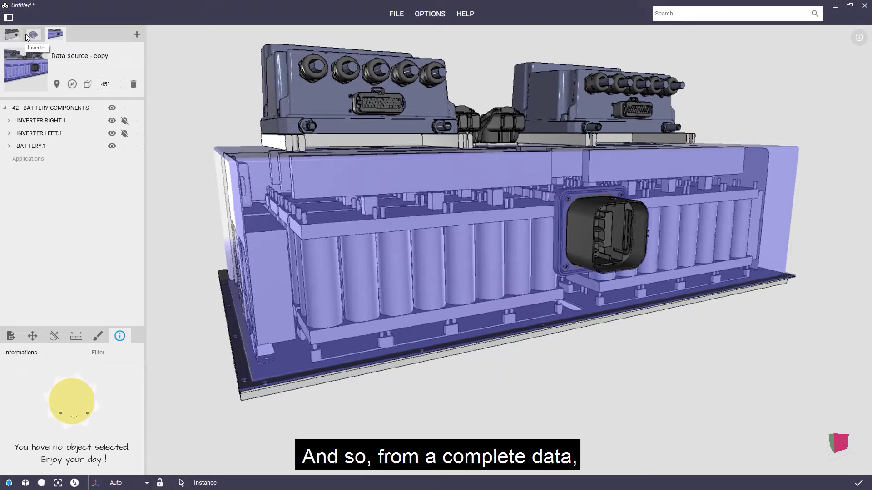
click(11, 36)
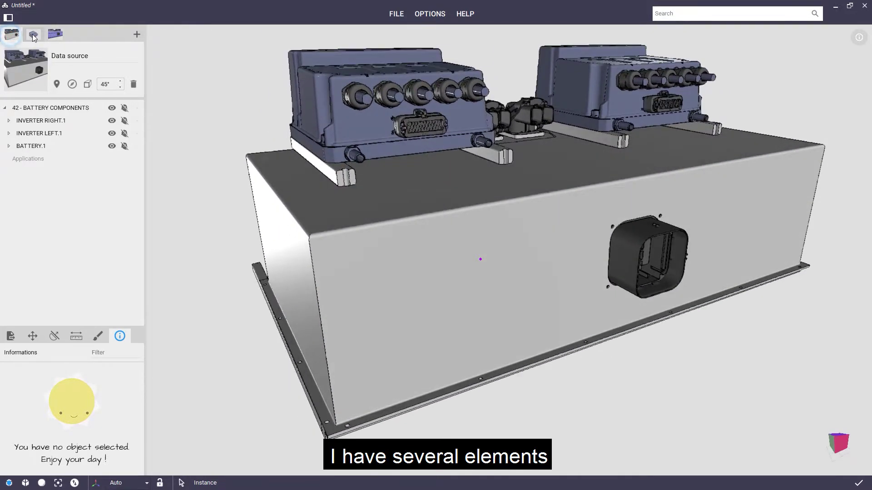
click(33, 34)
click(56, 35)
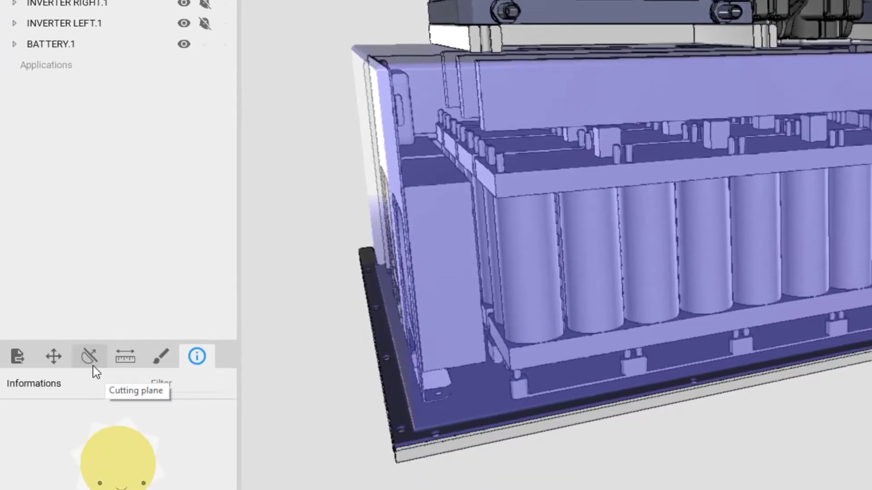
Add a cut plane along X to the cloned view and shift it deeper so it slices through the battery cells.
click(90, 359)
click(217, 266)
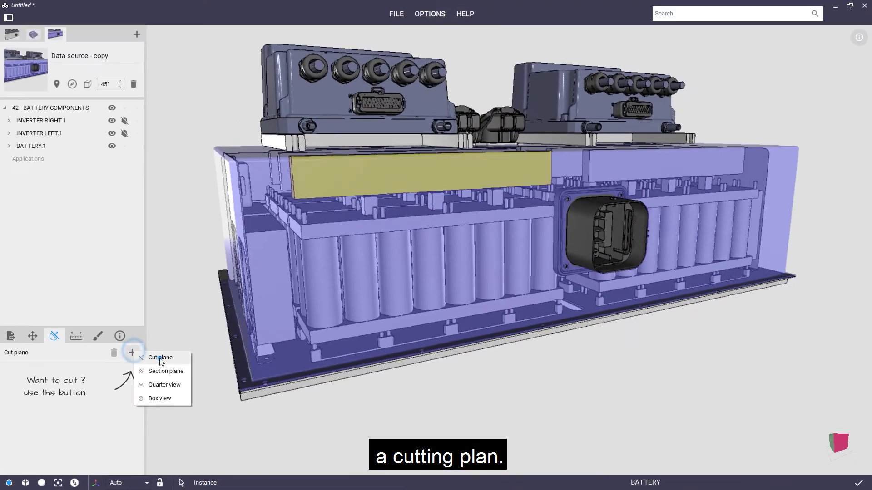
click(159, 357)
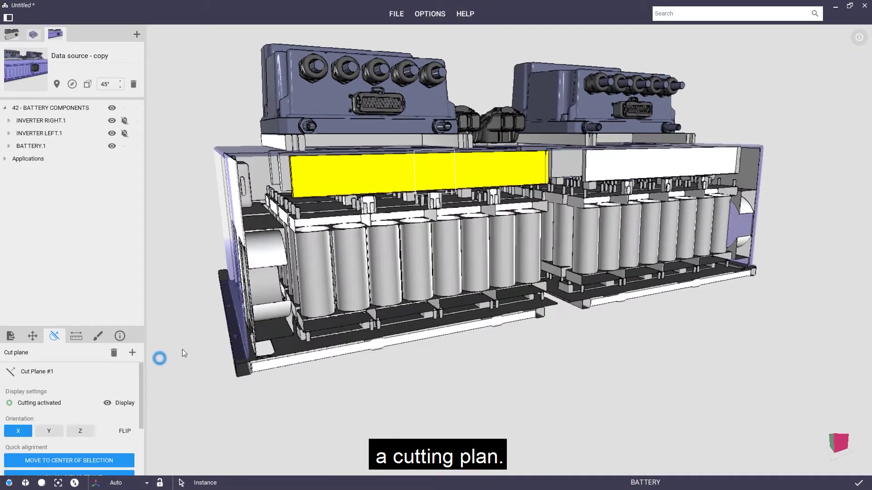
click(437, 166)
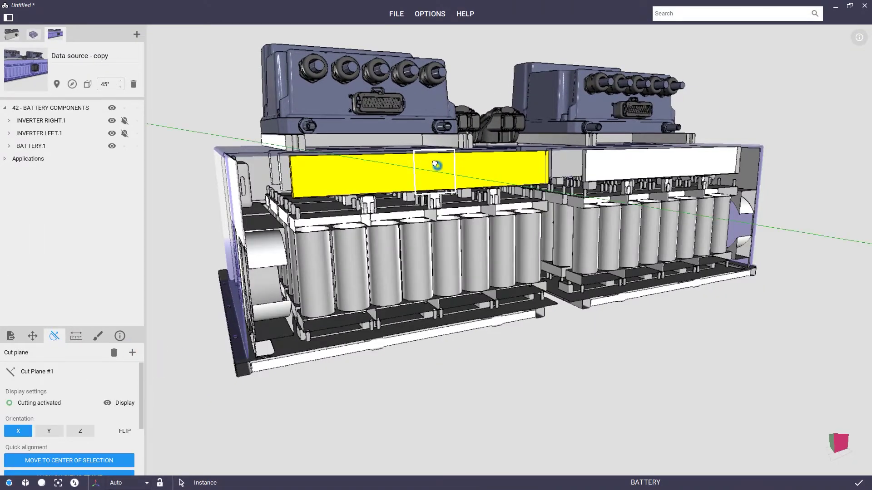
drag(427, 149, 433, 156)
Clear the selection, hide the cut plane's square while keeping the cut active, and save the cloned view again.
click(603, 363)
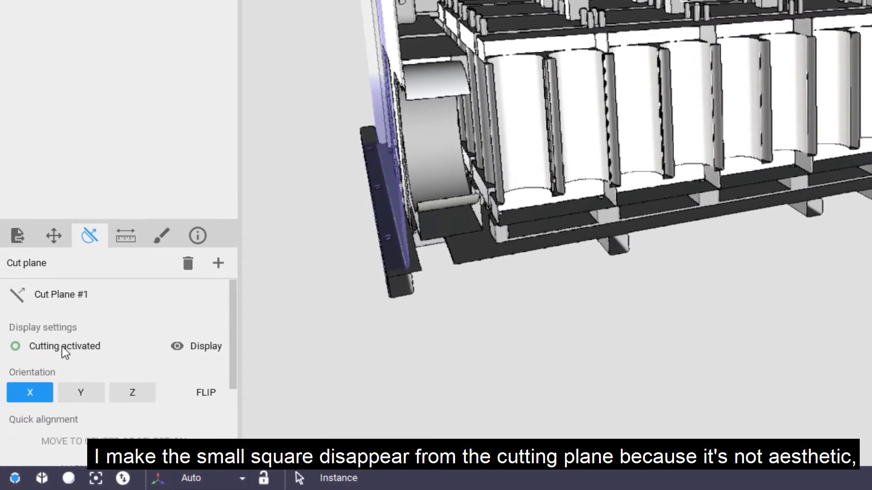
click(171, 351)
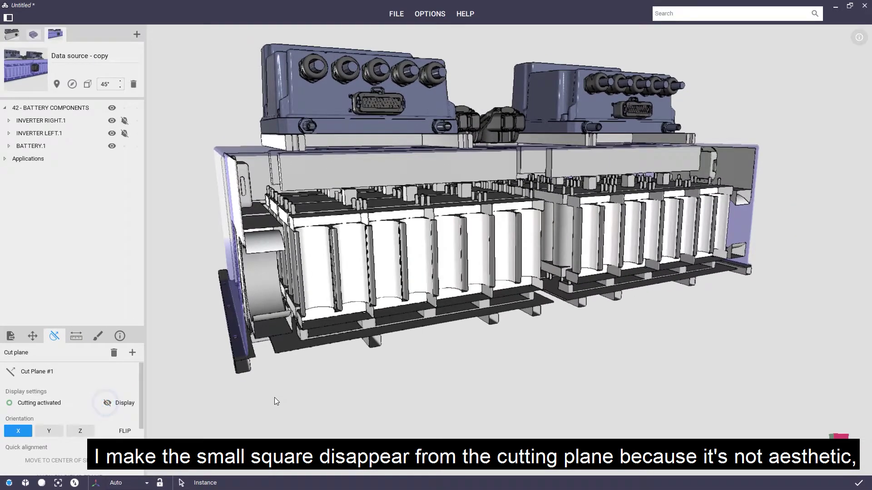
click(57, 86)
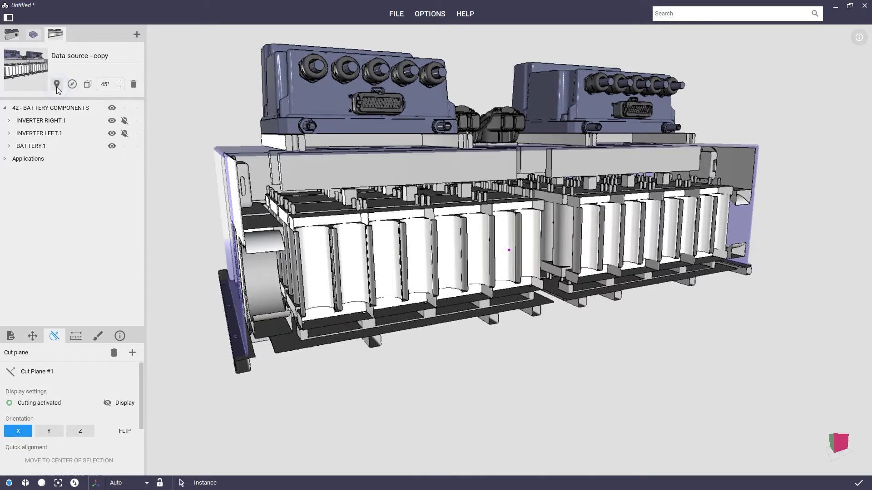
Expand the application data in the tree to find the cut plane, and compare the Data source view with the cloned view.
click(5, 159)
click(8, 171)
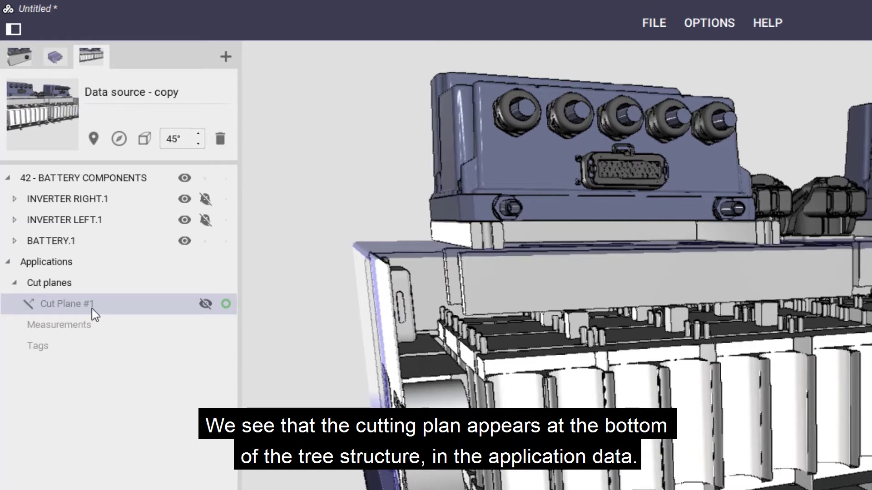
click(21, 58)
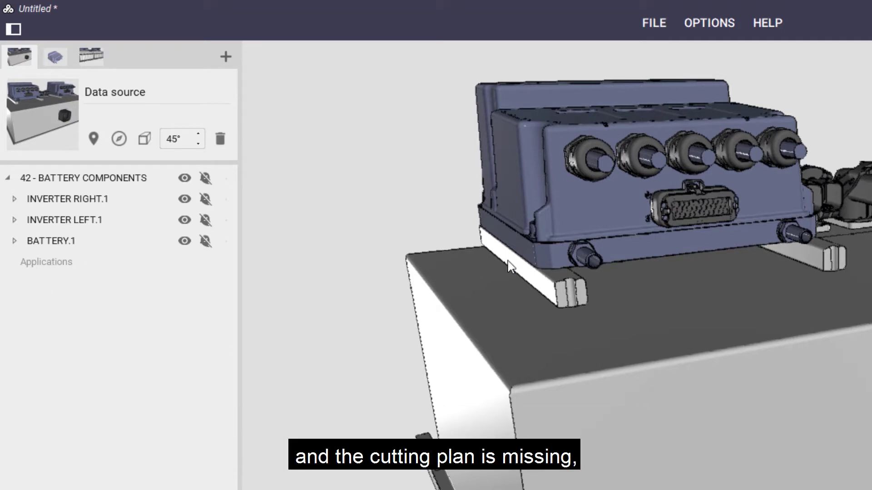
click(97, 57)
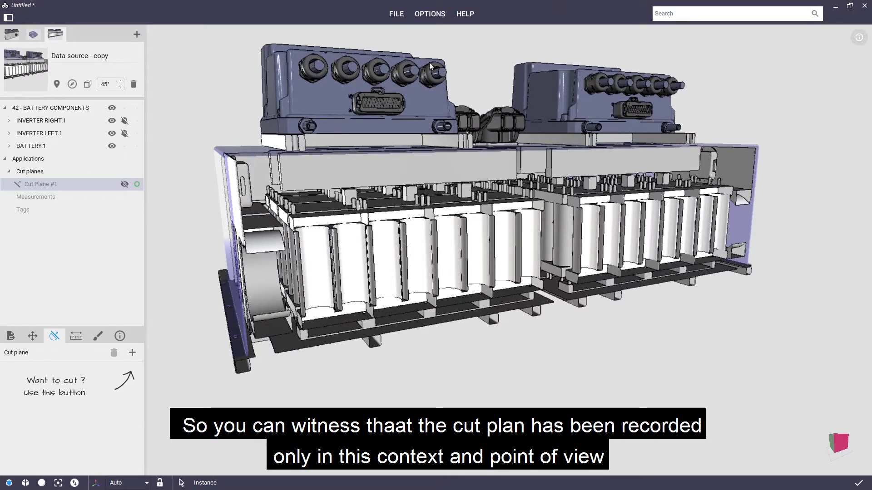
Save the whole scene to the desktop in 3D Juump Ace (*.ace3d) format under the name "ma scene".
click(396, 14)
click(379, 123)
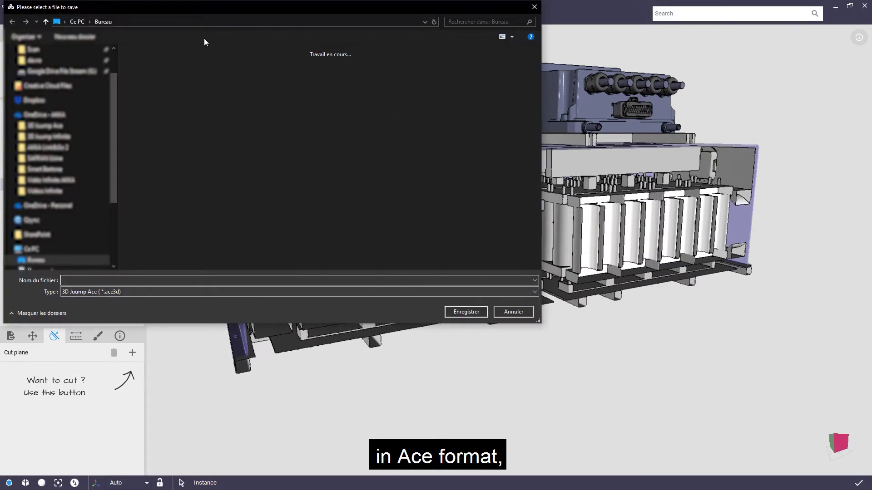
drag(211, 9, 215, 14)
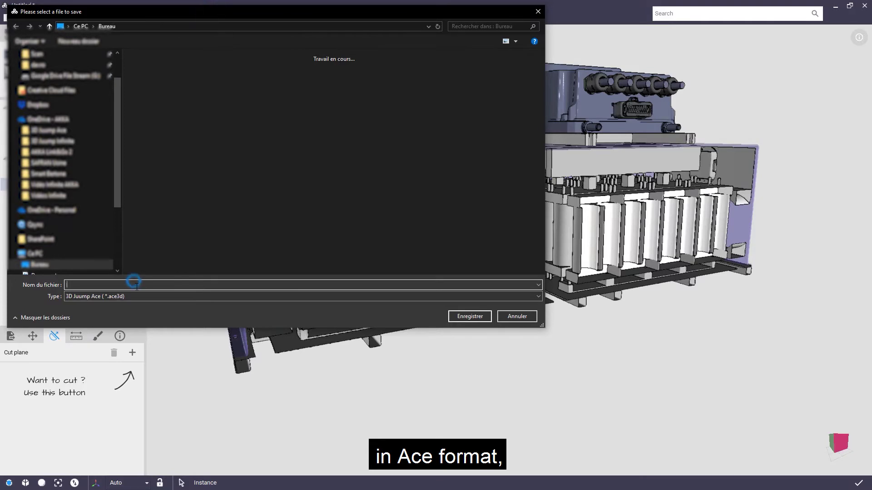
text(ma scène)
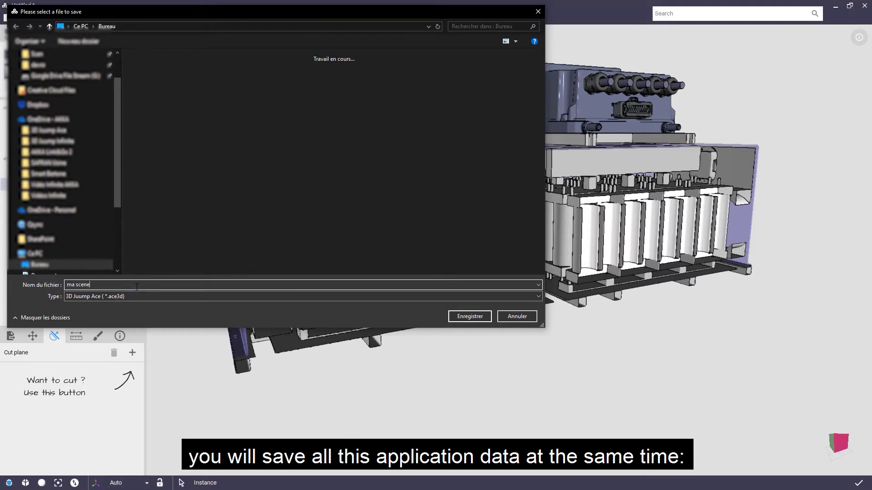
key(Return)
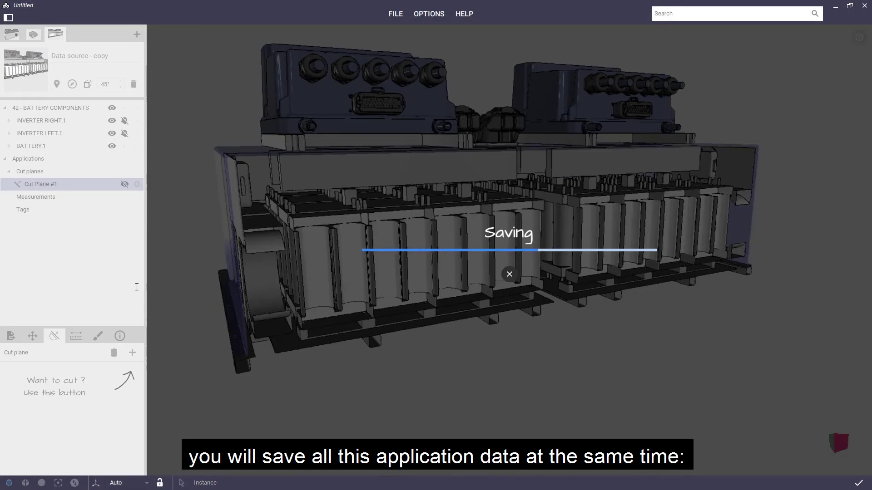